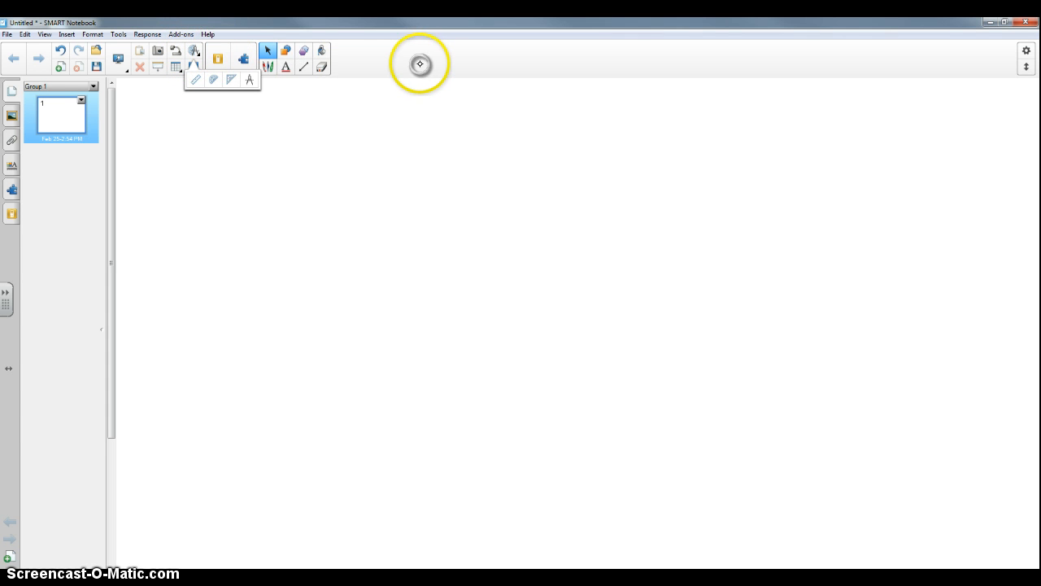
Step: Review the toolbar customization options, close them, and insert a protractor from the measurement tools on page 1
right_click(419, 64)
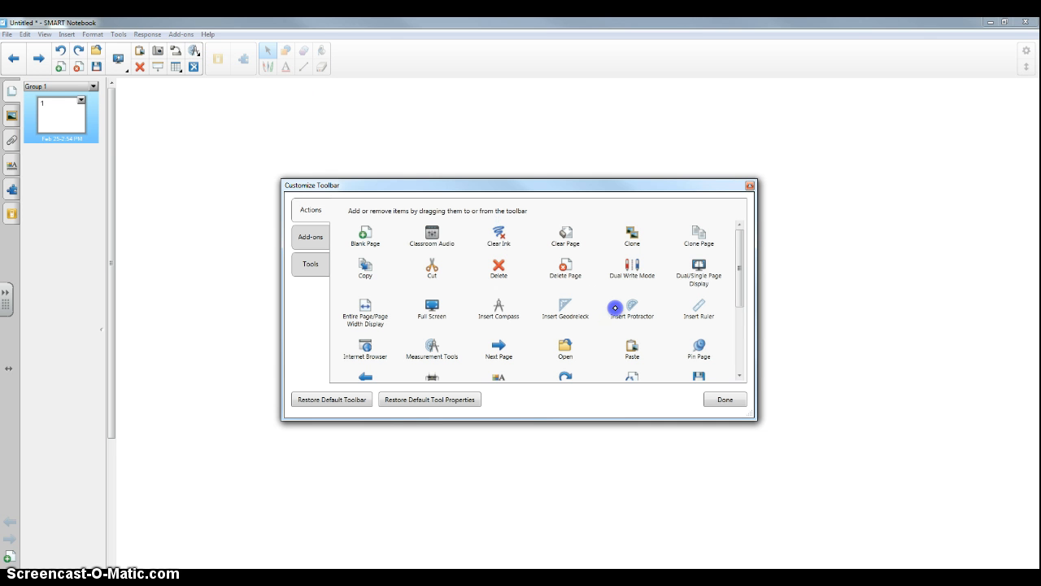
left_click(714, 399)
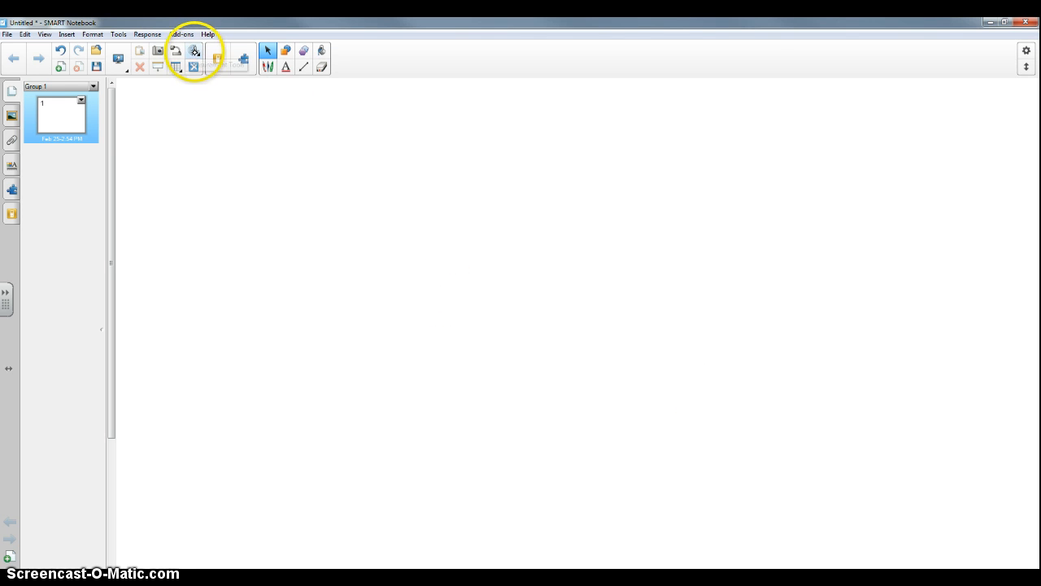
left_click(195, 51)
left_click(213, 79)
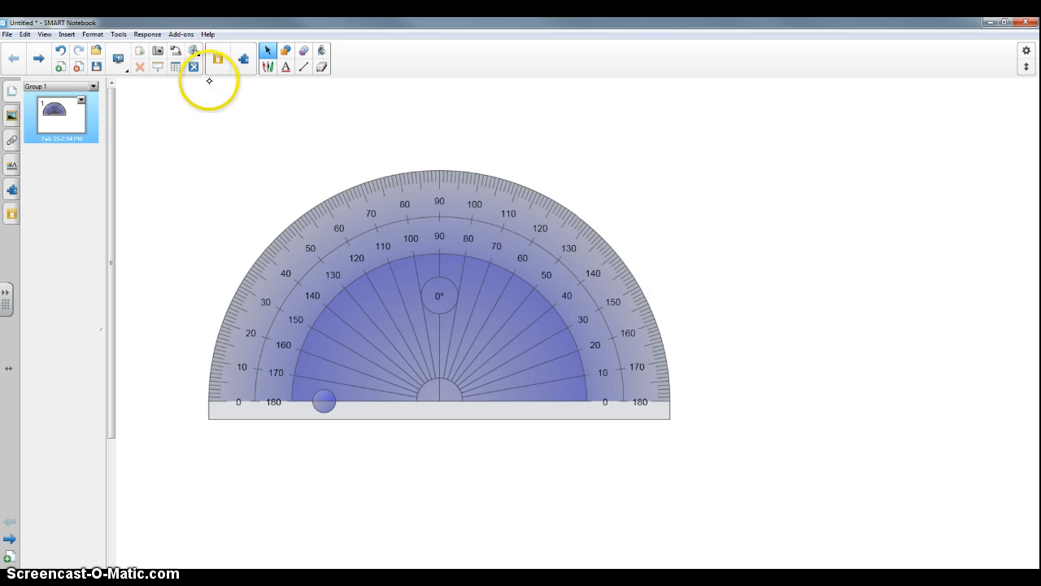
Step: Reposition the protractor near the middle of the page and make it slightly smaller
left_click_drag(454, 301, 491, 316)
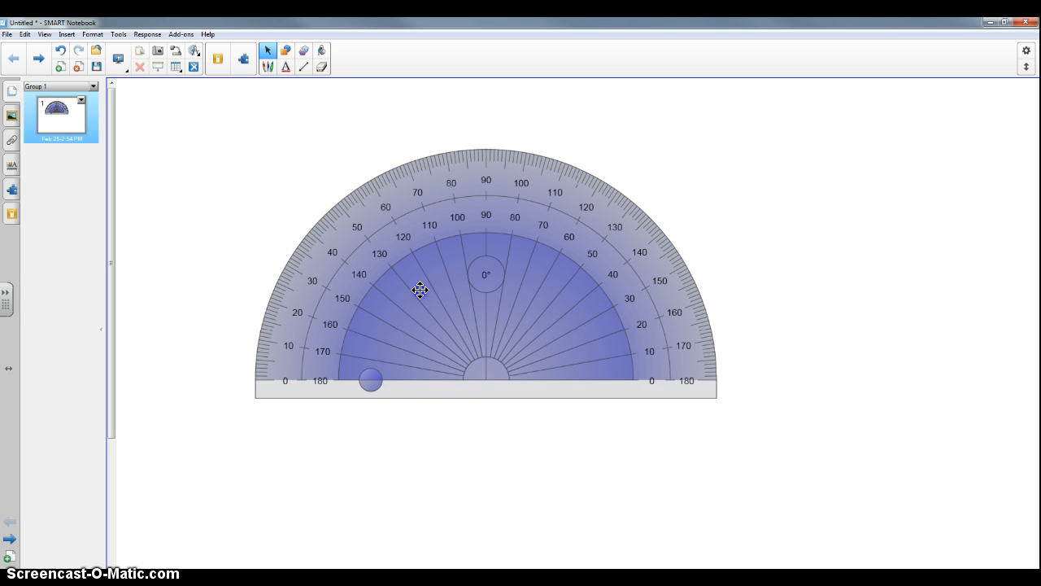
mouse_move(417, 284)
left_mouse_down()
mouse_move(439, 302)
mouse_move(411, 278)
mouse_move(424, 290)
left_mouse_up()
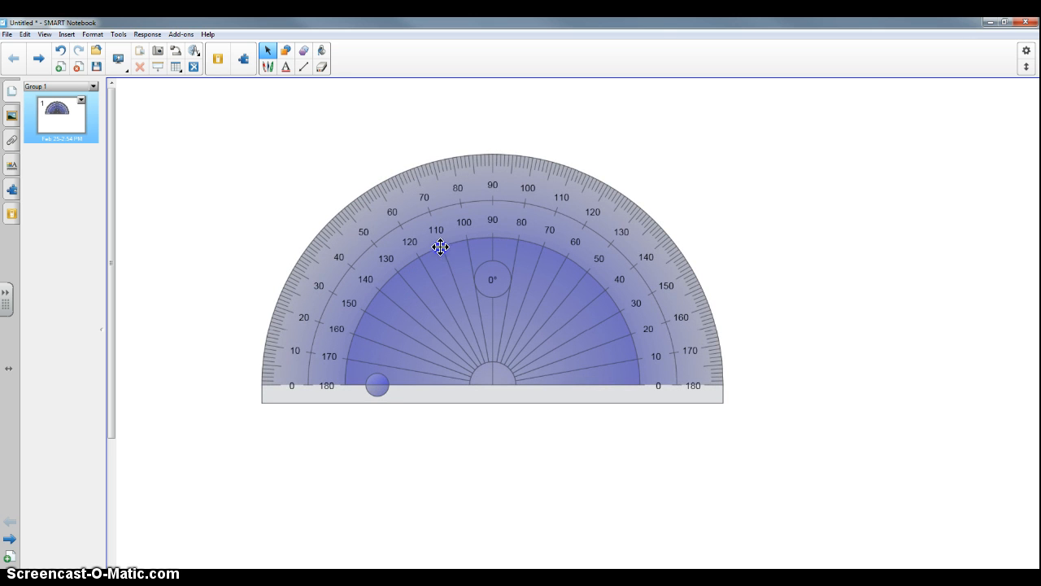
left_click_drag(438, 245, 428, 214)
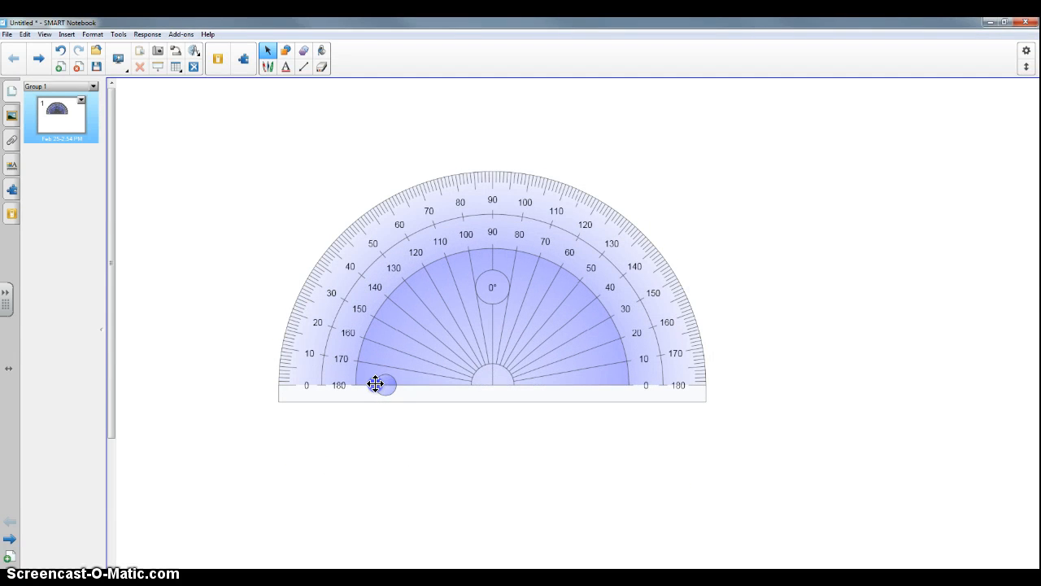
Step: Expand the protractor to a full circle, move it up the page, and return it to a half circle
left_click(386, 382)
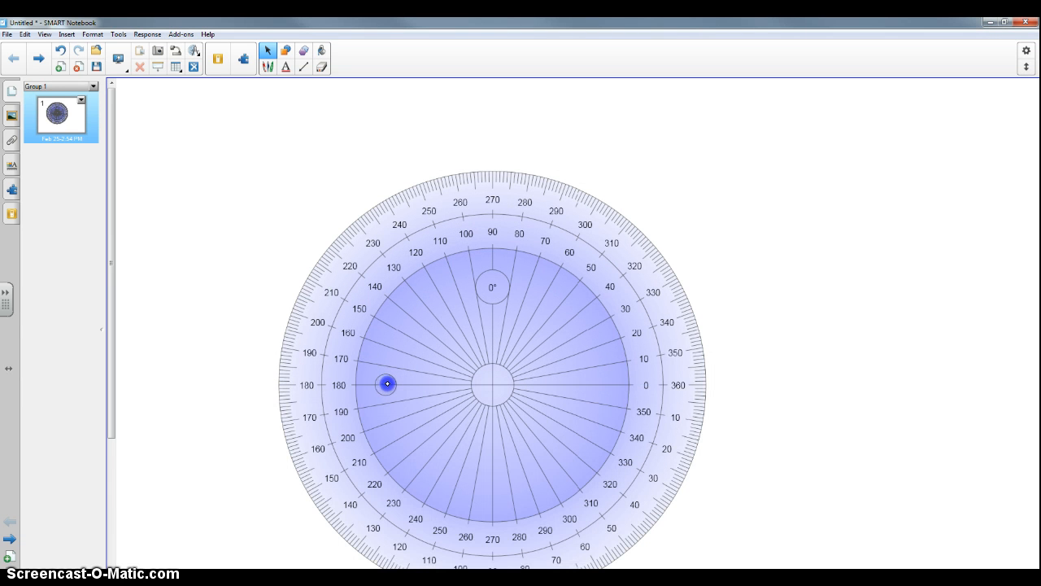
left_click_drag(435, 348, 443, 282)
left_click(403, 314)
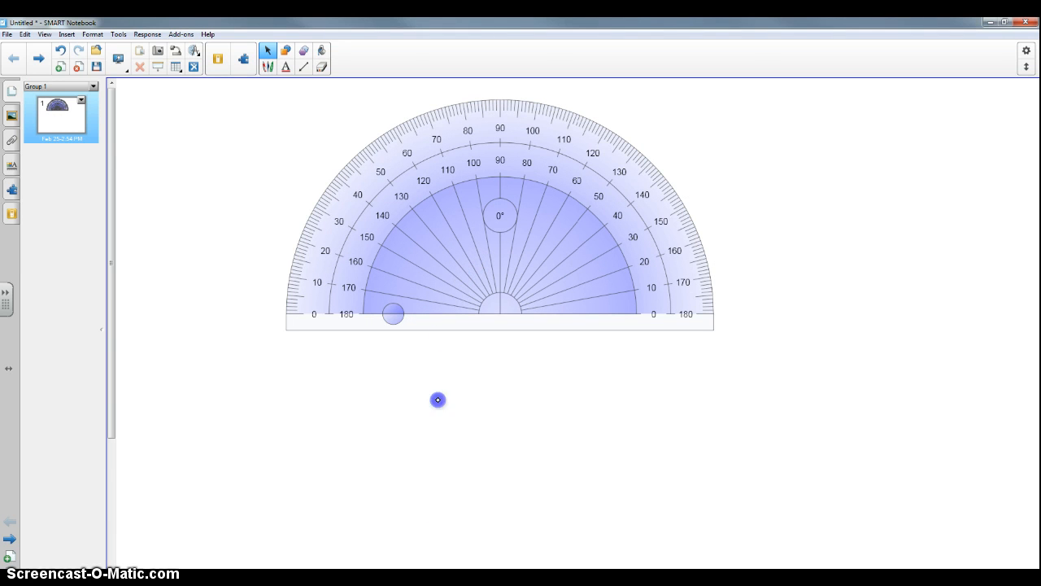
Step: Draw two straight black lines from a common vertex below the protractor to form an acute angle
left_click(305, 68)
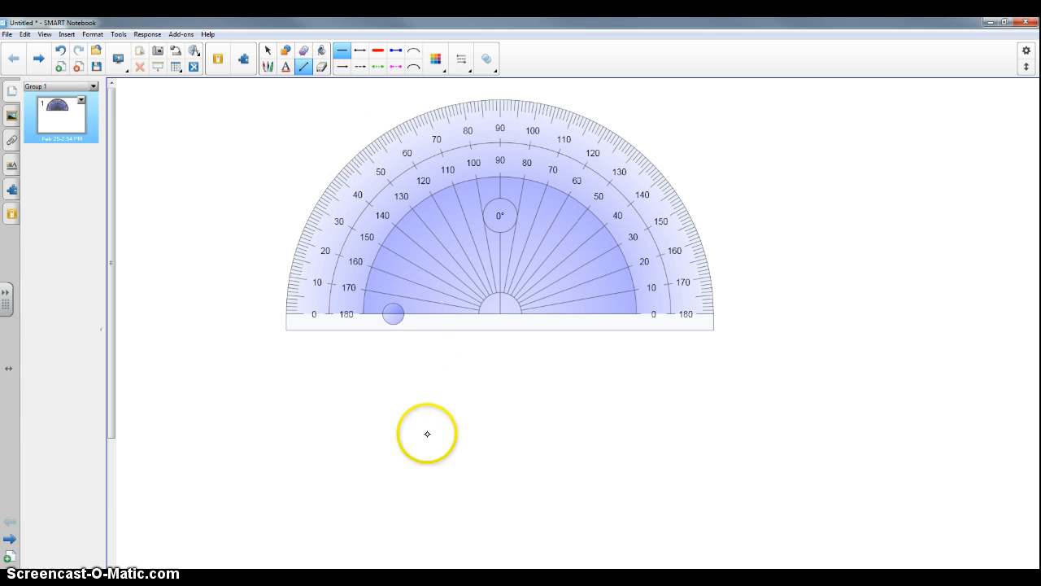
left_click_drag(425, 434, 744, 456)
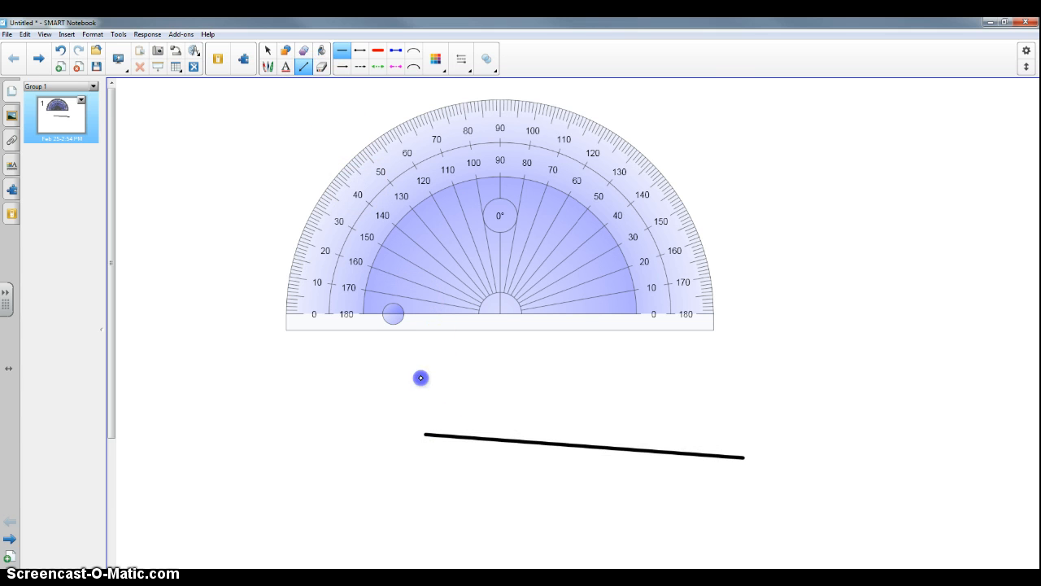
mouse_move(428, 429)
left_mouse_down()
mouse_move(510, 355)
mouse_move(636, 273)
left_mouse_up()
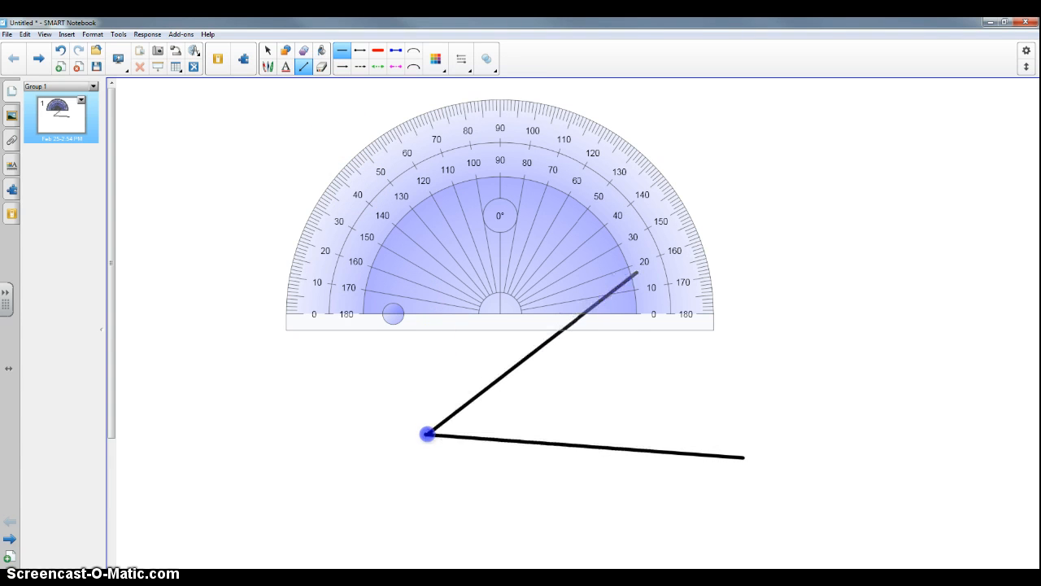
Step: Center the protractor on the angle's vertex and rotate it 4° so its baseline follows the lower line
left_click(268, 49)
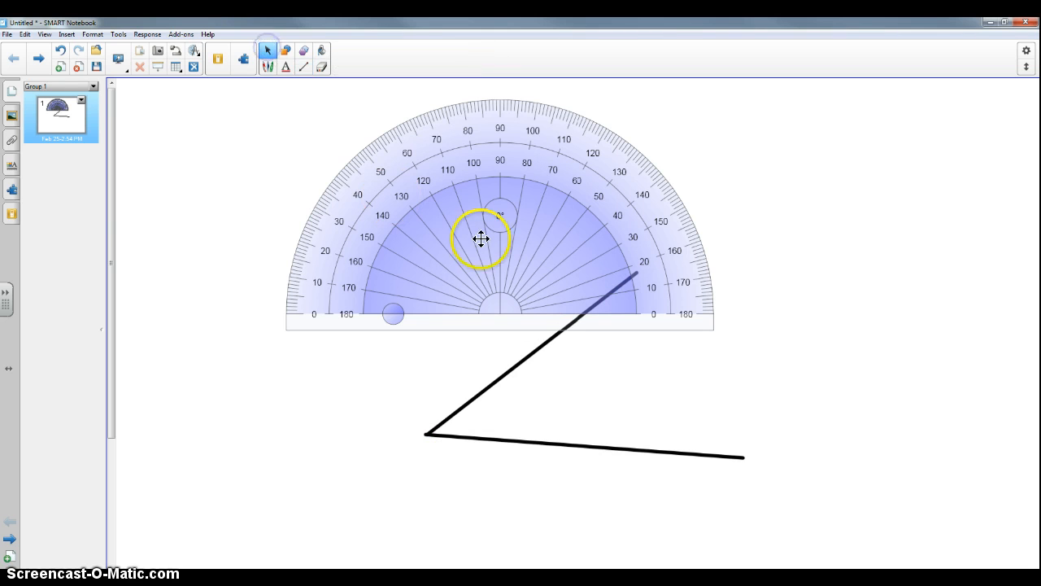
left_click_drag(553, 248, 481, 367)
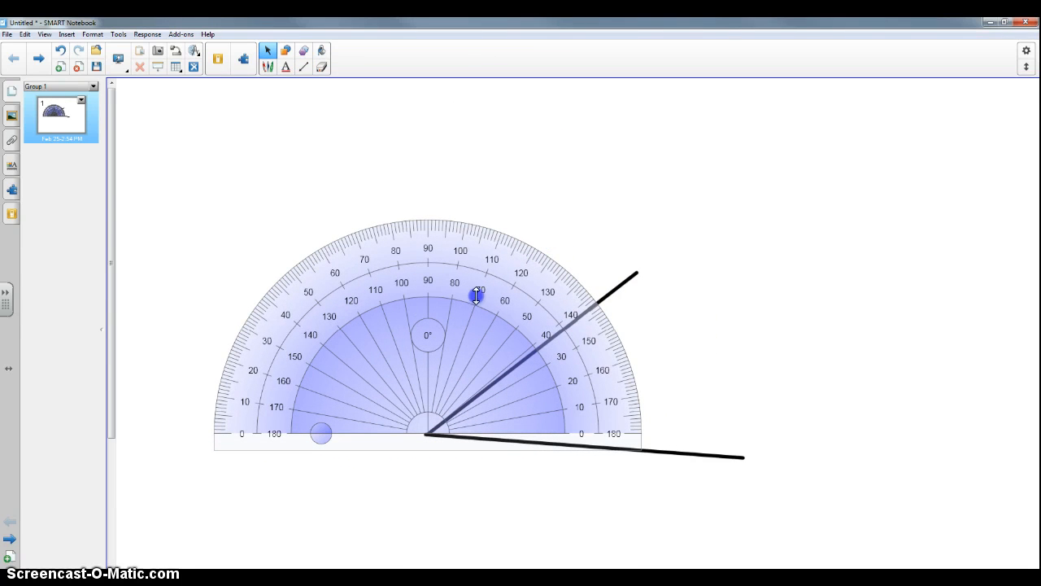
left_click_drag(504, 269, 502, 261)
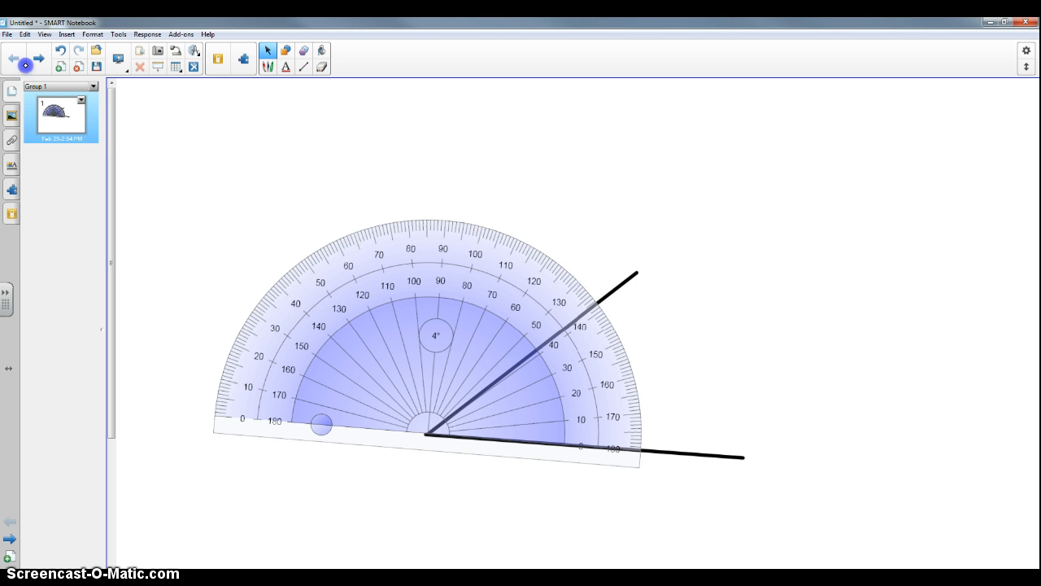
Step: Add a second page and search the Gallery for "angles"
left_click(38, 58)
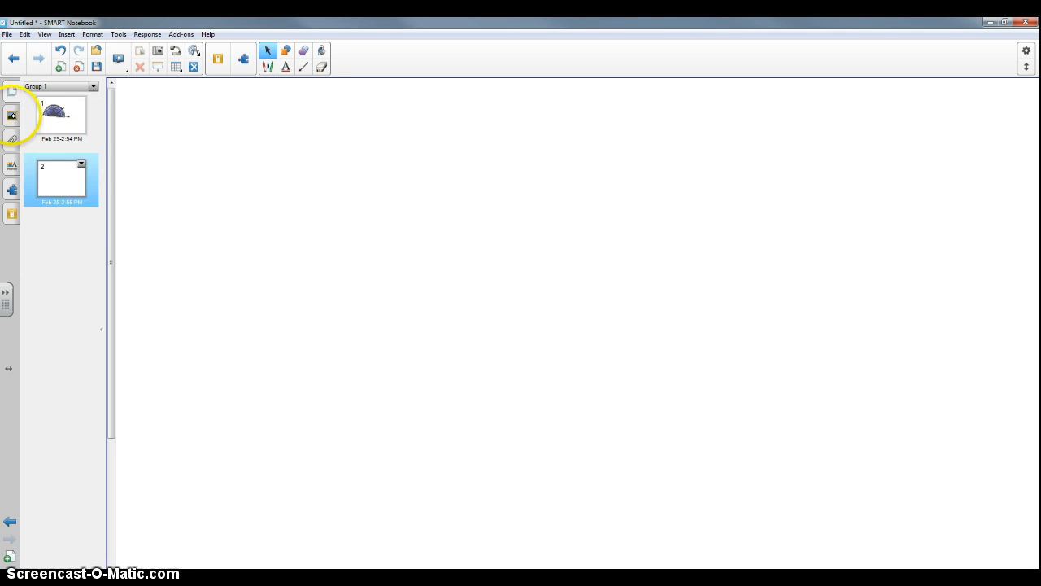
left_click(12, 116)
left_click(65, 85)
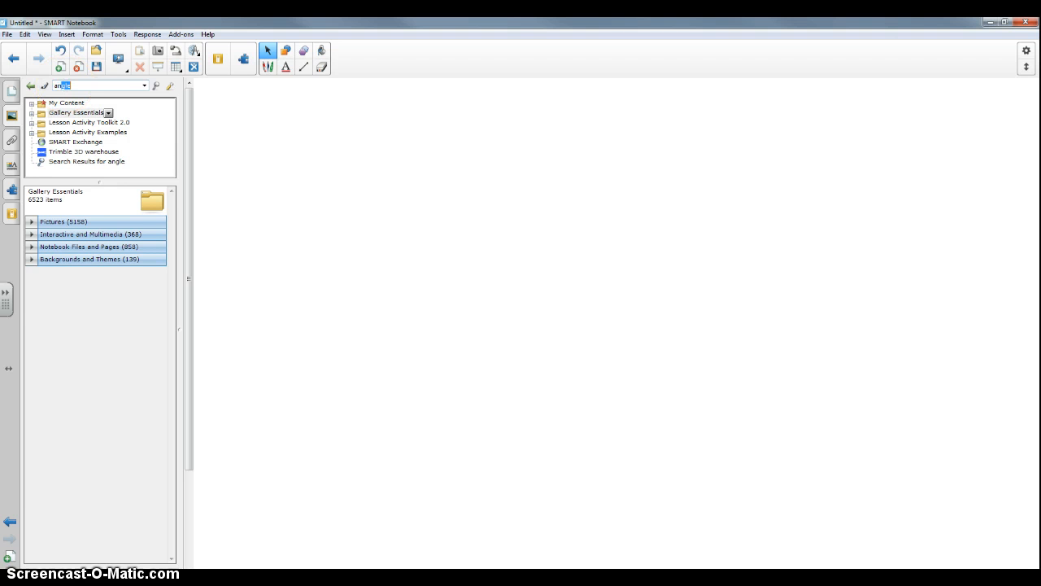
key("Return")
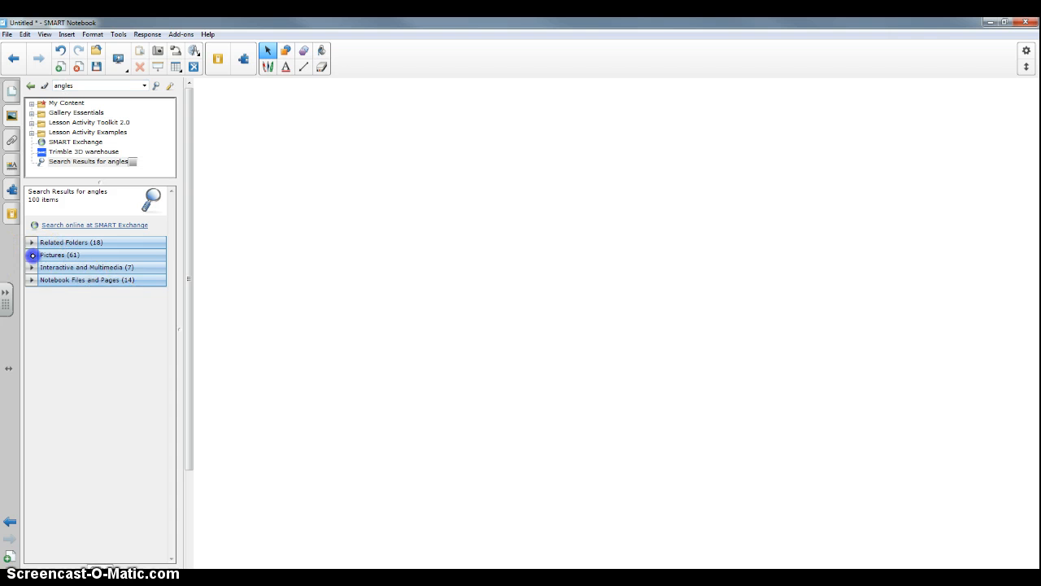
Step: Browse the picture results, and add "Protractor - interactive" from the Interactive and Multimedia results to page 2
left_click(32, 254)
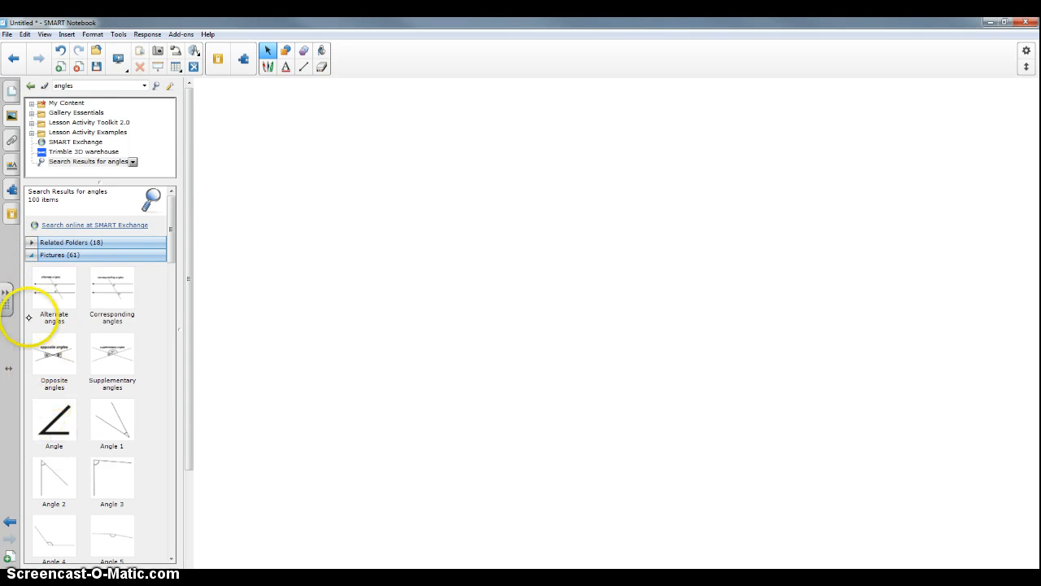
left_click(32, 255)
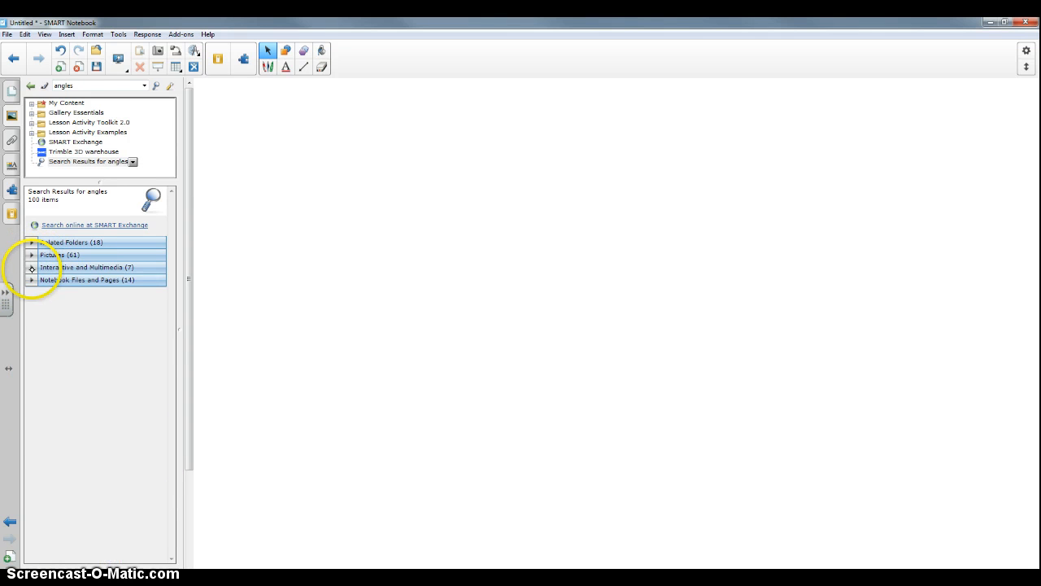
left_click(31, 268)
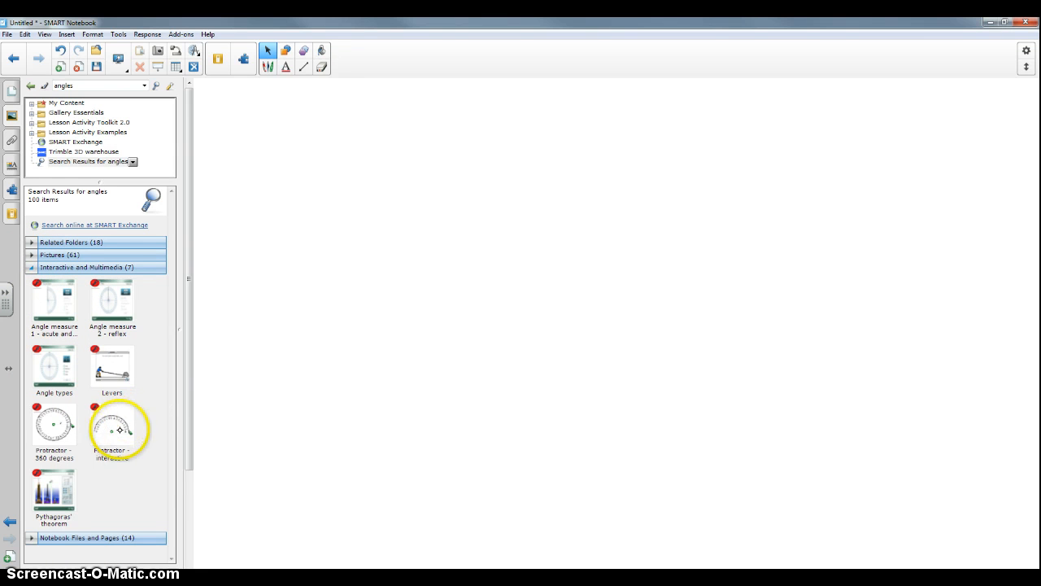
left_click_drag(119, 430, 488, 291)
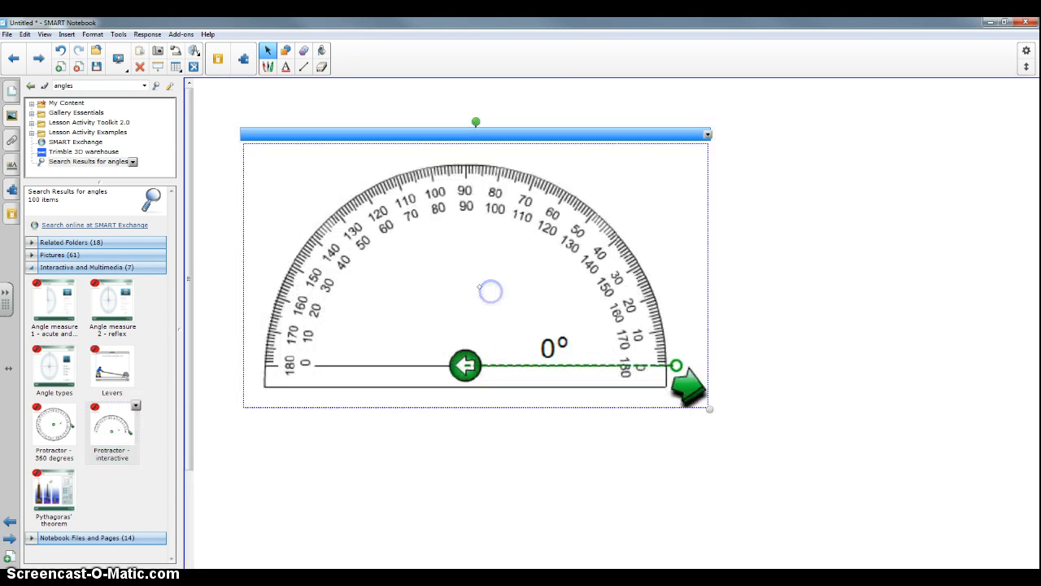
left_click(525, 454)
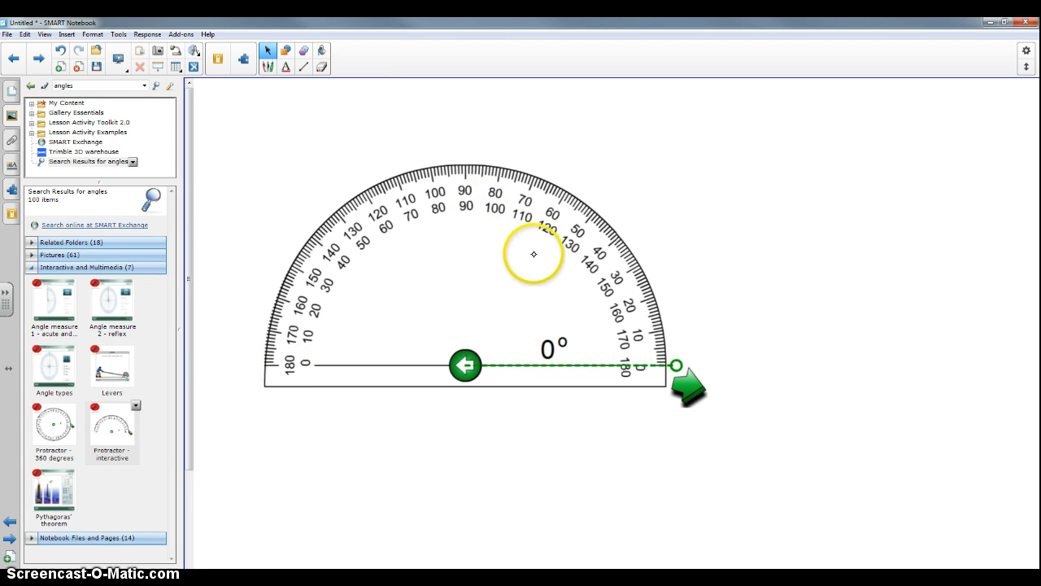
Step: Move the interactive protractor, set its angle to 90°, and place a copy of that angle beside it
left_click_drag(533, 253, 597, 243)
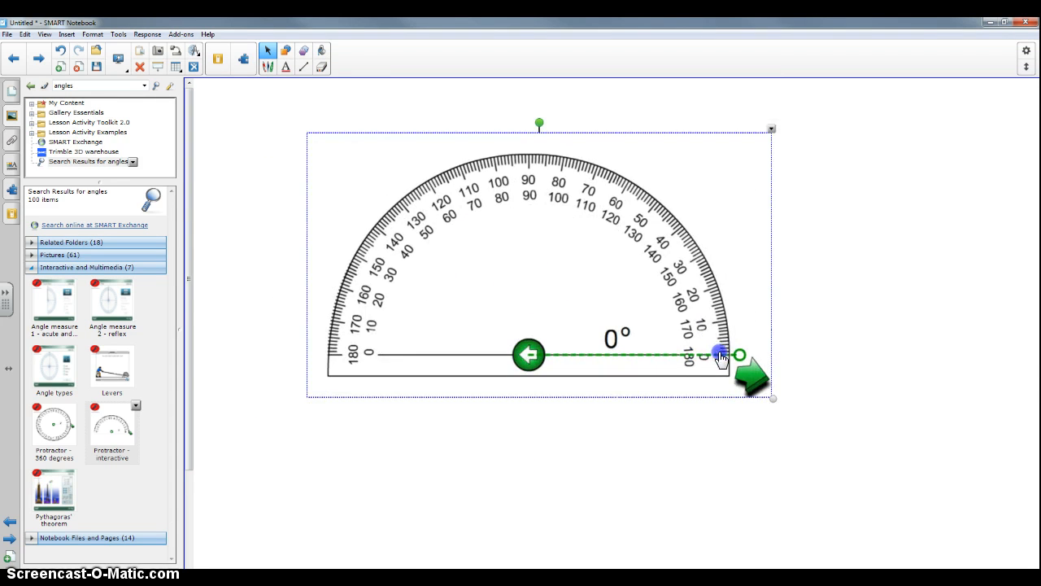
left_click(738, 355)
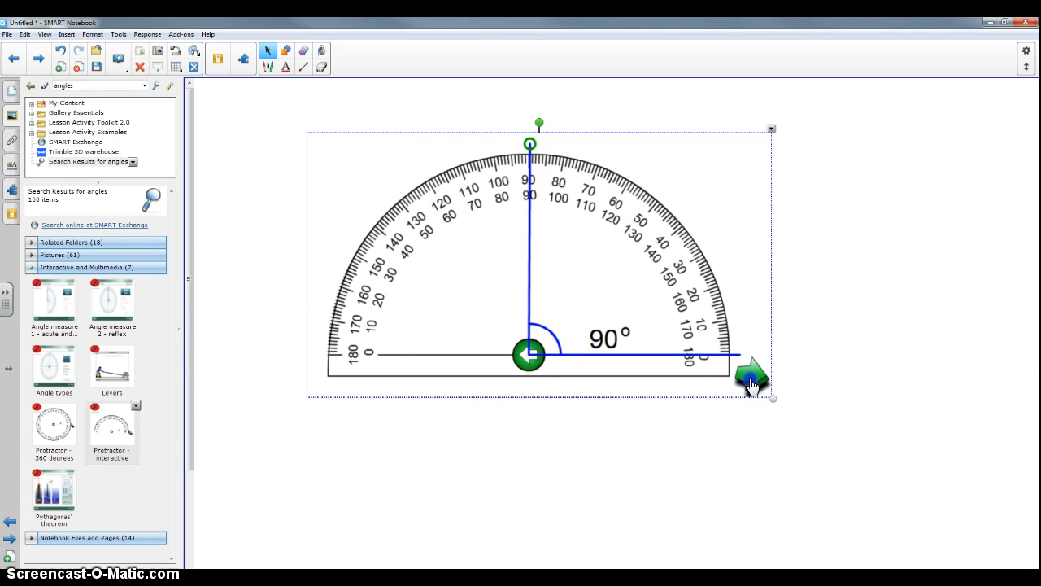
left_click(750, 383)
left_click_drag(876, 354, 845, 358)
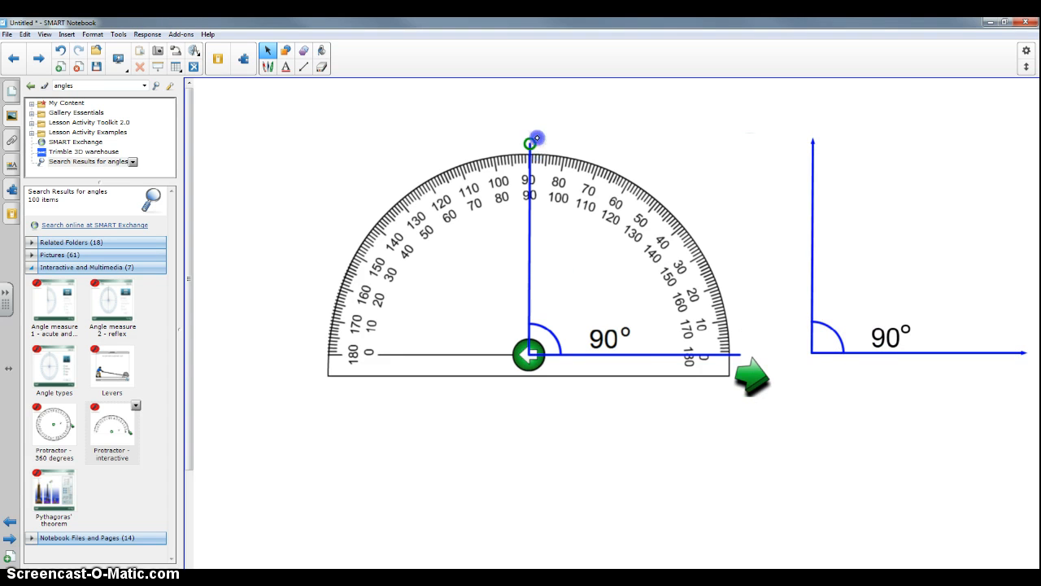
Step: Switch the interactive protractor's baseline to its left side, set the angle to 140°, and create a copy of that angle
left_click(519, 370)
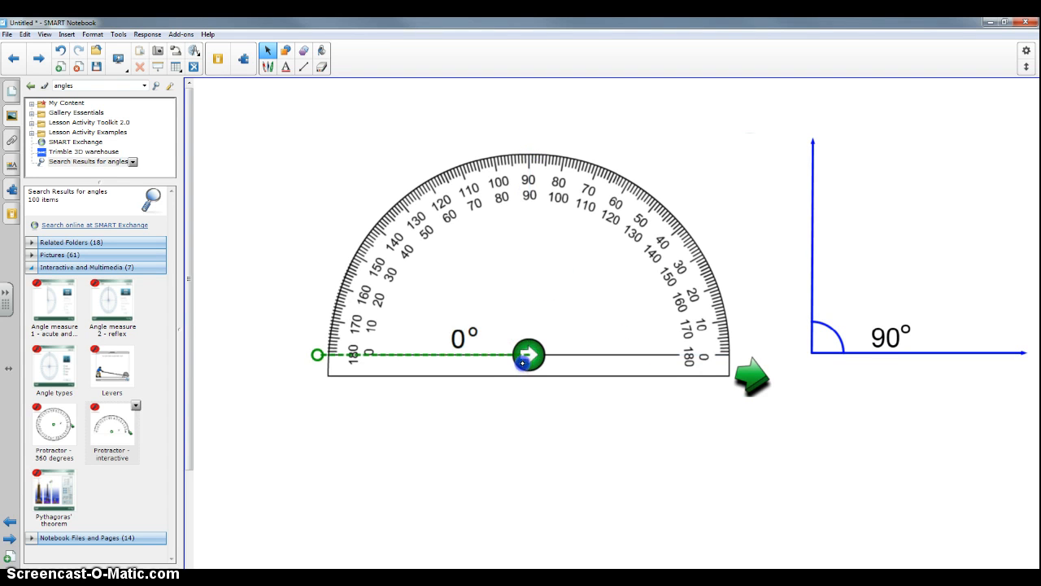
left_click(530, 366)
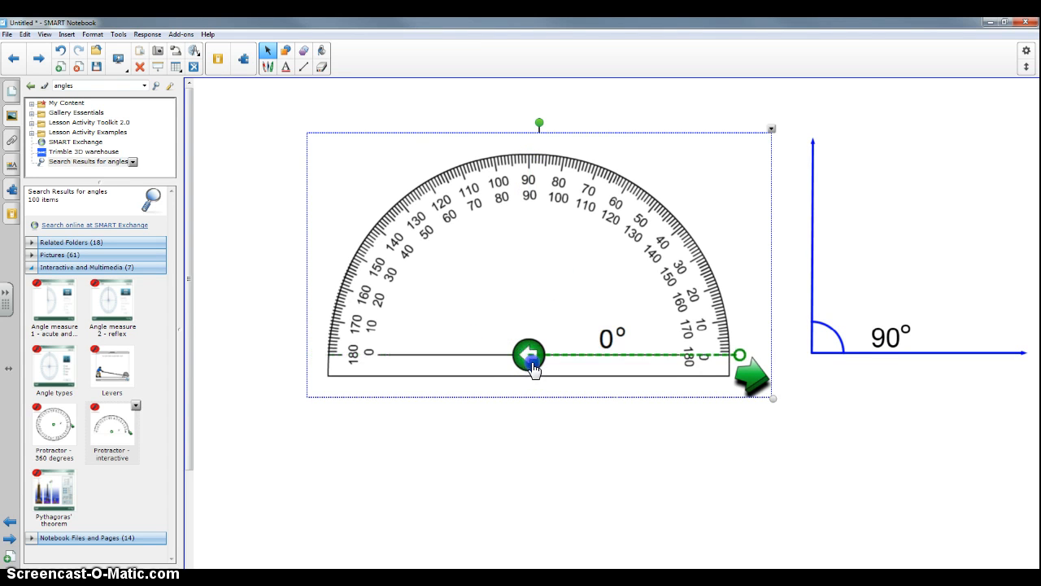
left_click(530, 370)
left_click(318, 355)
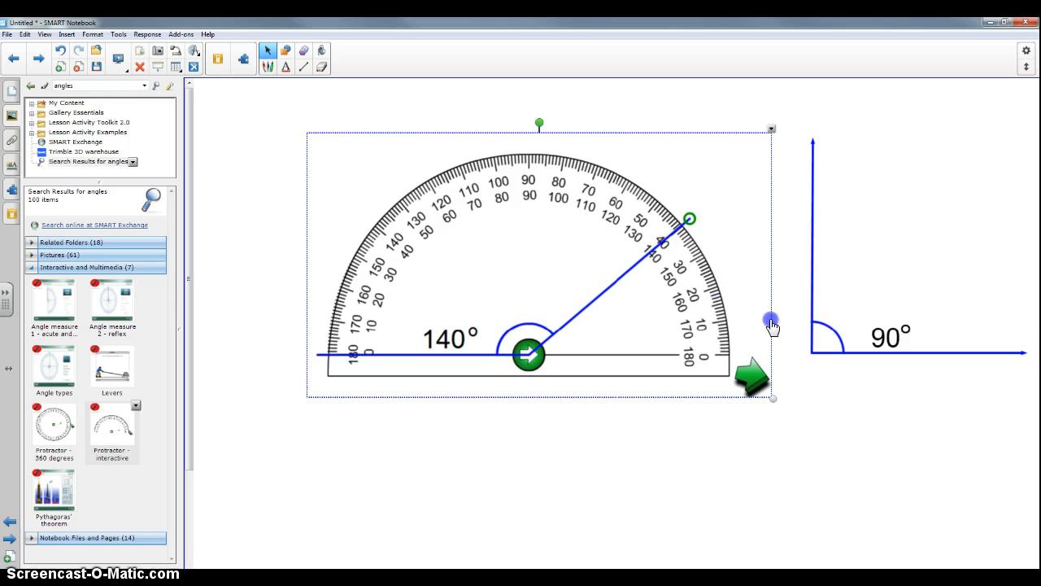
left_click(748, 380)
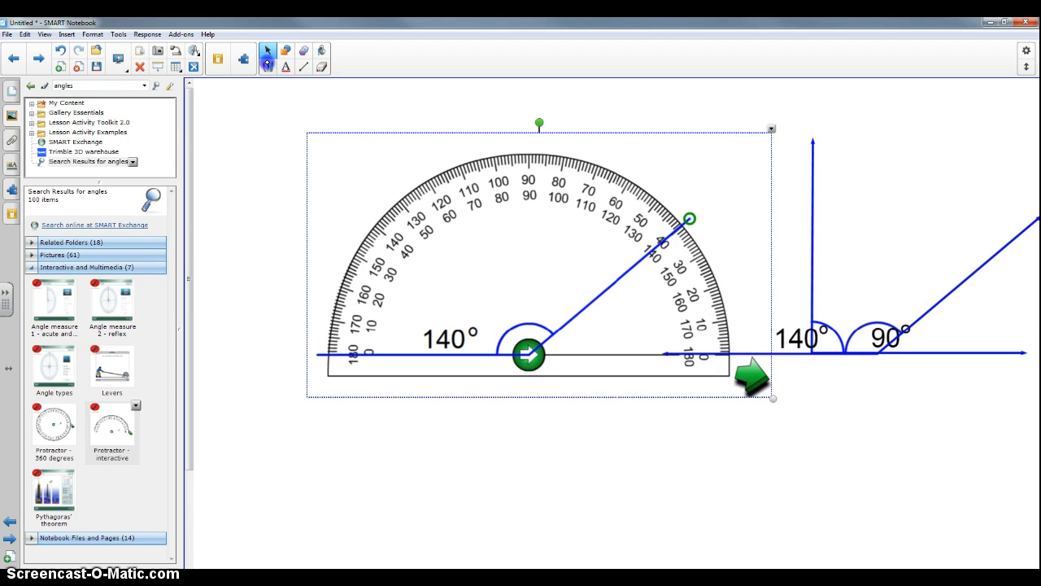
Step: Move the interactive protractor lower on the page and place the 140° angle copy above it
mouse_move(412, 216)
left_mouse_down()
mouse_move(380, 204)
mouse_move(345, 273)
mouse_move(324, 373)
left_mouse_up()
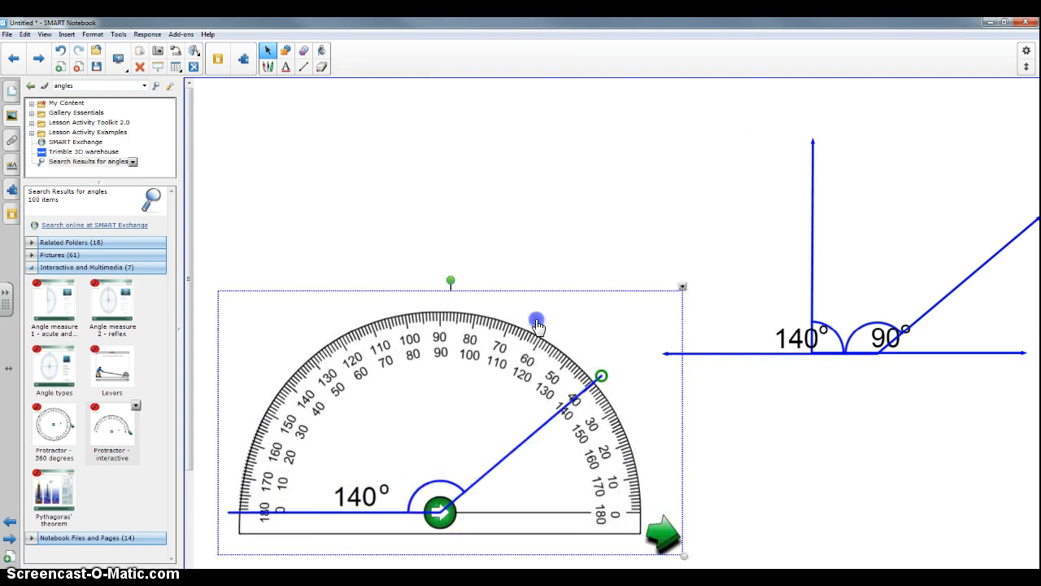
mouse_move(813, 351)
left_mouse_down()
mouse_move(592, 317)
mouse_move(535, 251)
mouse_move(402, 261)
left_mouse_up()
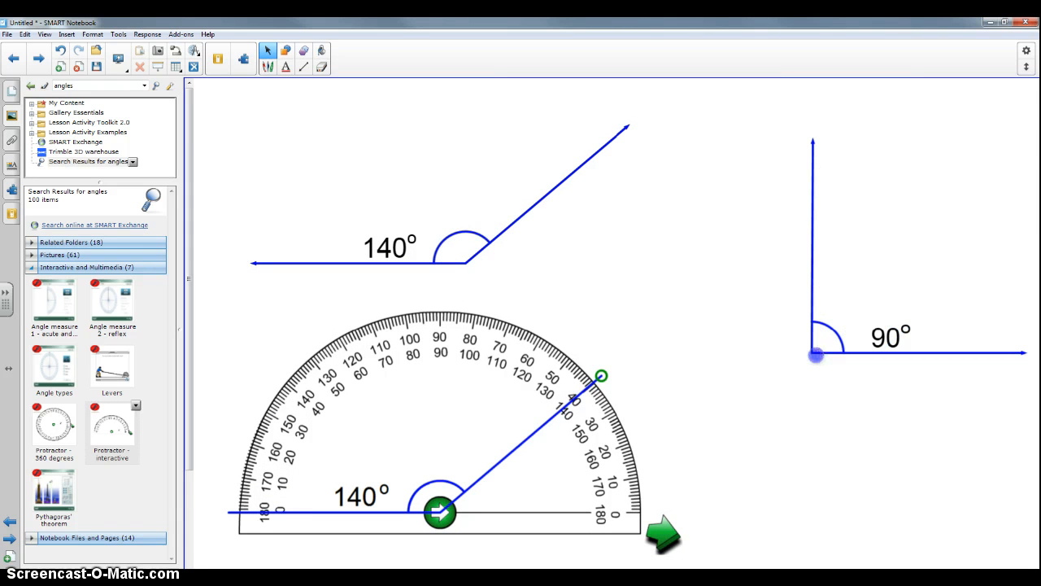
Step: Try the 90° angle against the vertex of the 140° angle, and move it back to the open area on the right
mouse_move(816, 354)
left_mouse_down()
mouse_move(566, 291)
mouse_move(457, 247)
mouse_move(472, 265)
left_mouse_up()
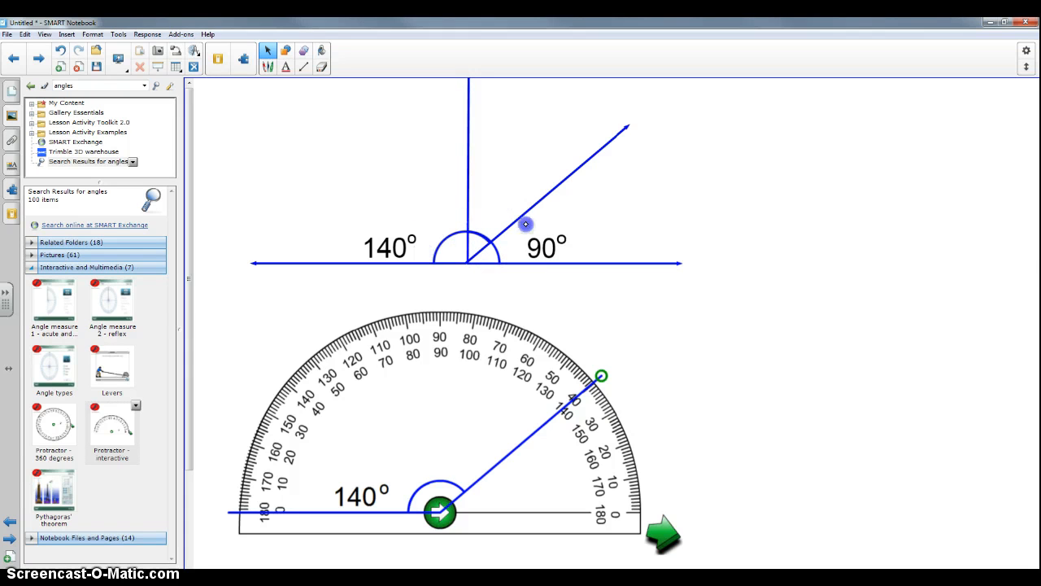
mouse_move(467, 204)
left_mouse_down()
mouse_move(755, 289)
mouse_move(763, 307)
left_mouse_up()
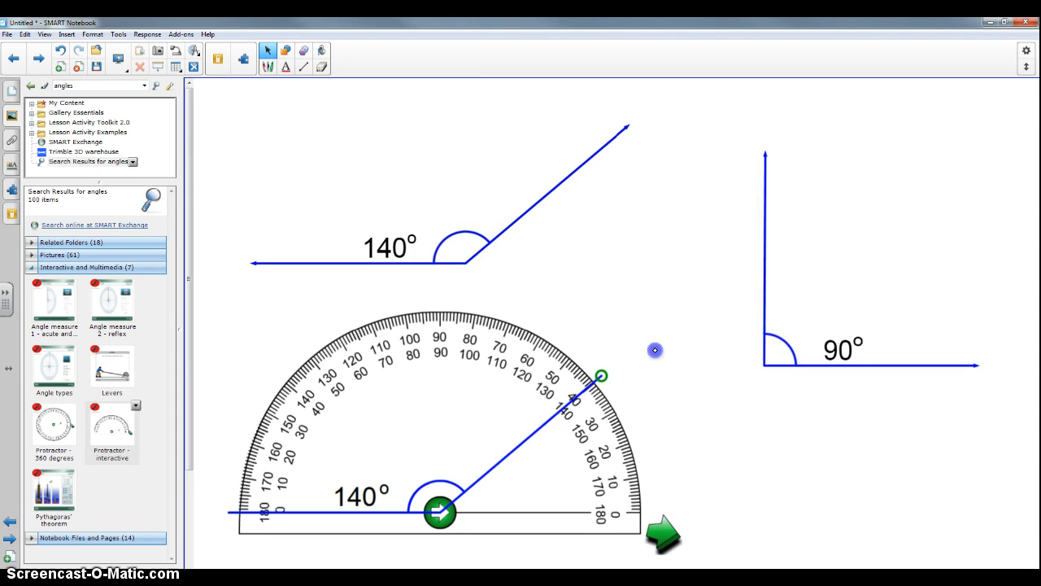
Step: Flip the protractor's baseline to form the supplementary 40° angle and place its copy at the 140° angle's vertex
left_click(448, 518)
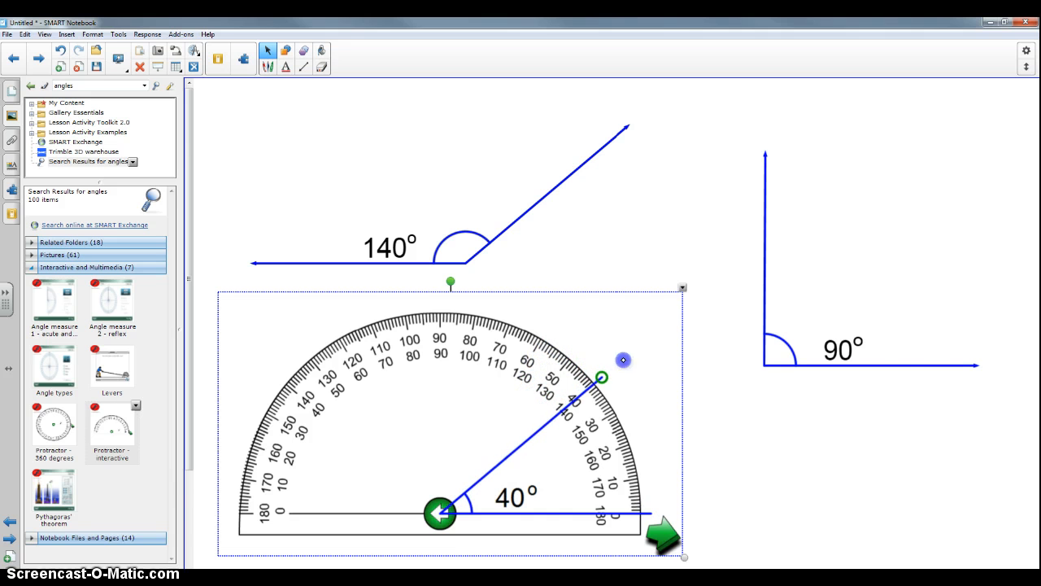
left_click(669, 537)
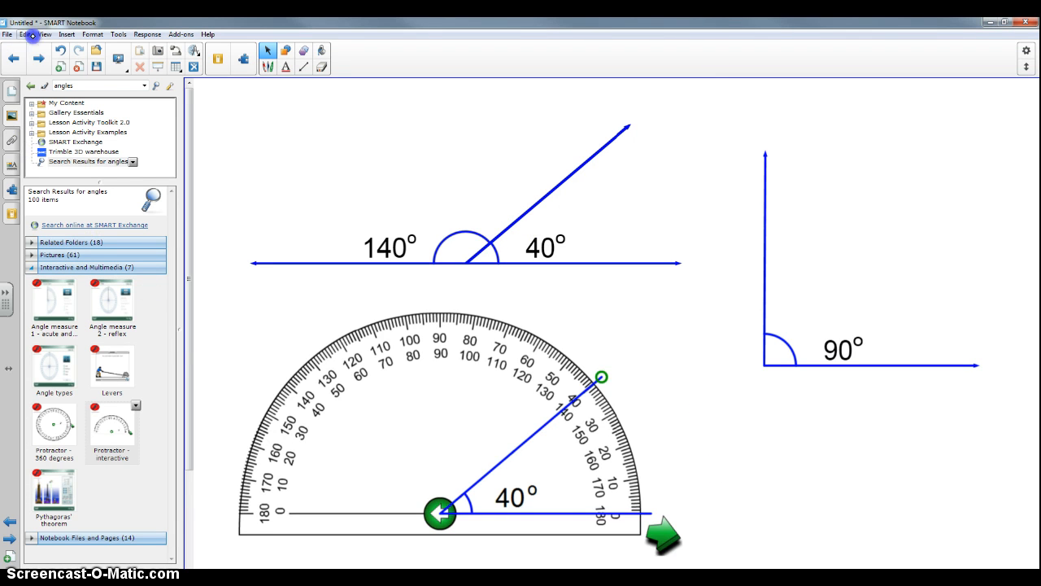
Step: On a blank new page, insert the ruler and draw a horizontal black line along its upper edge from 1 to about 13.6
left_click(38, 59)
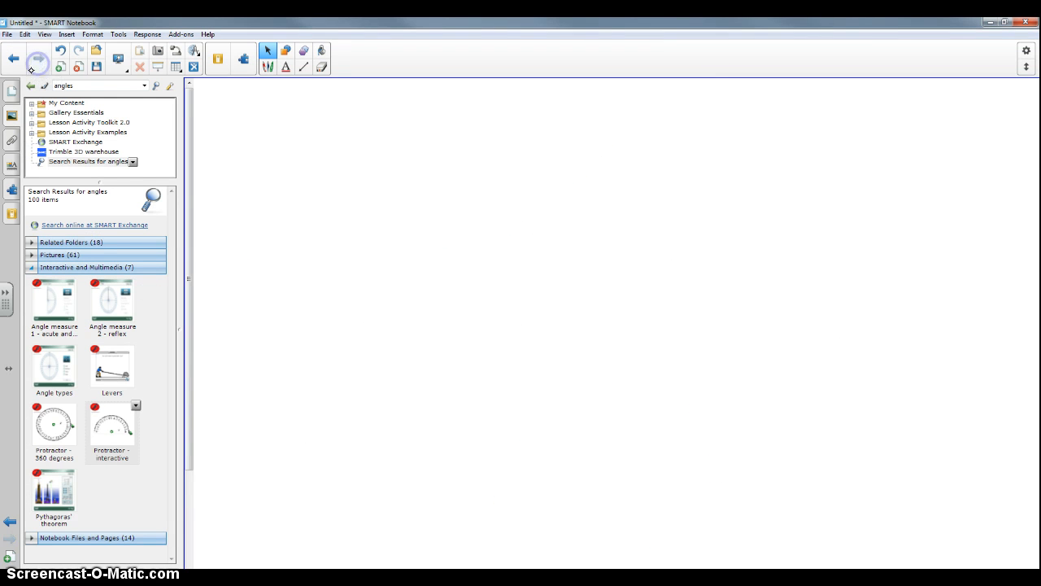
left_click(195, 54)
left_click(194, 81)
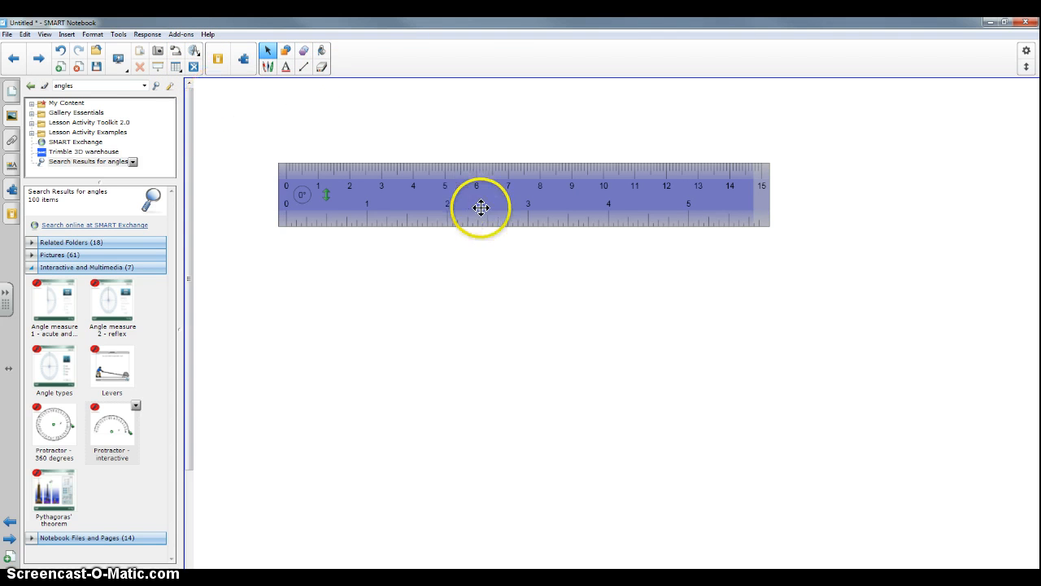
left_click(267, 66)
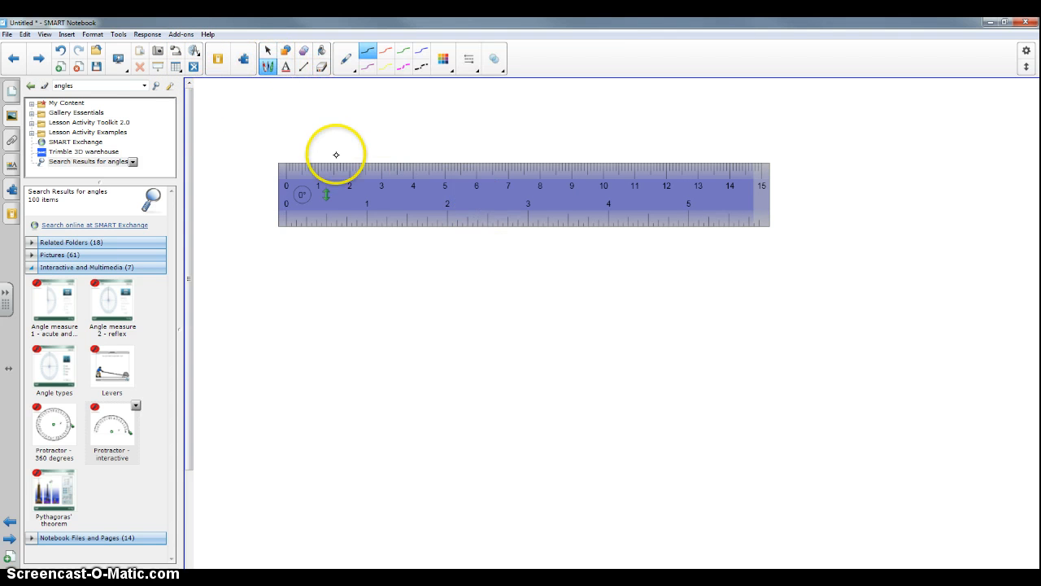
left_click_drag(318, 163, 719, 163)
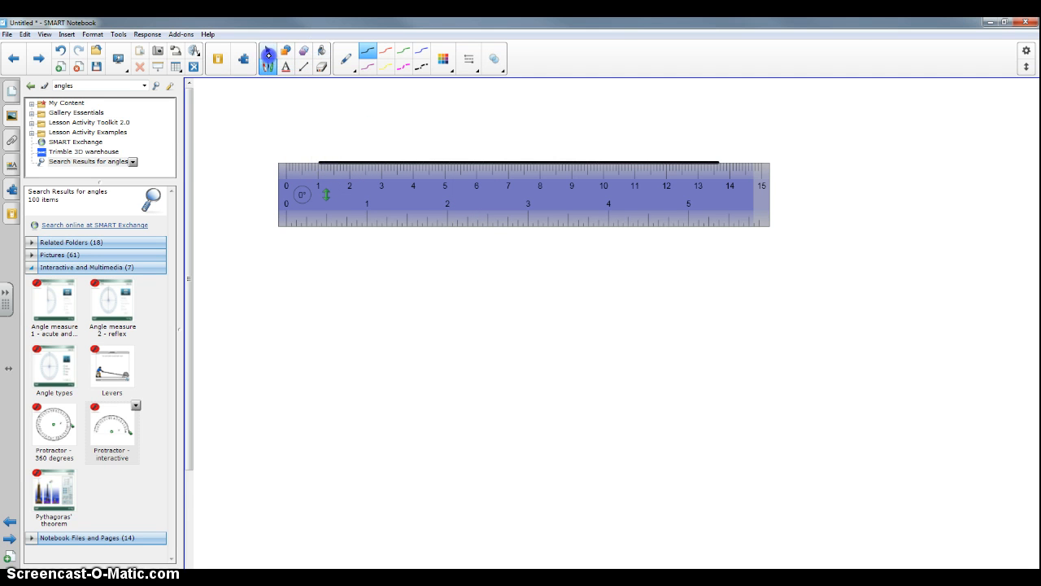
Step: Rotate the ruler to 32° at the line's left end, draw a second black line along its edge, and move the ruler aside
left_click(268, 54)
left_click(632, 220)
left_click_drag(677, 216, 592, 409)
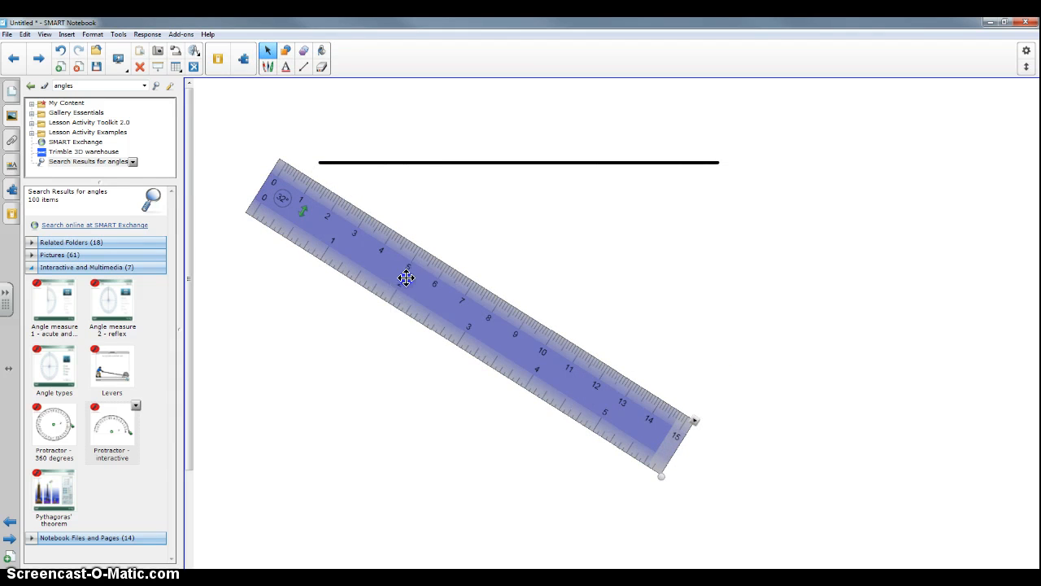
left_click_drag(406, 278, 406, 278)
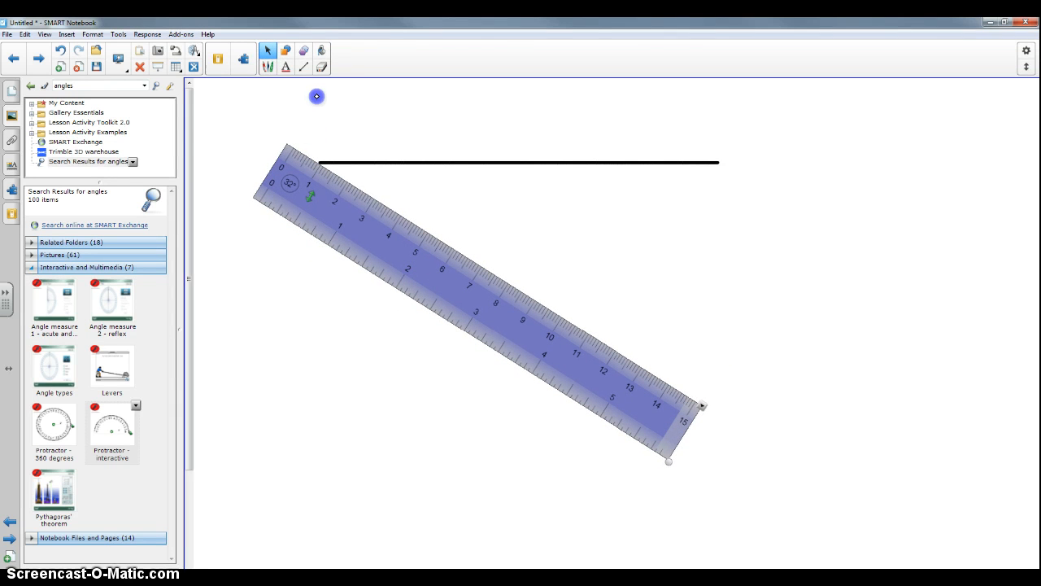
left_click(269, 66)
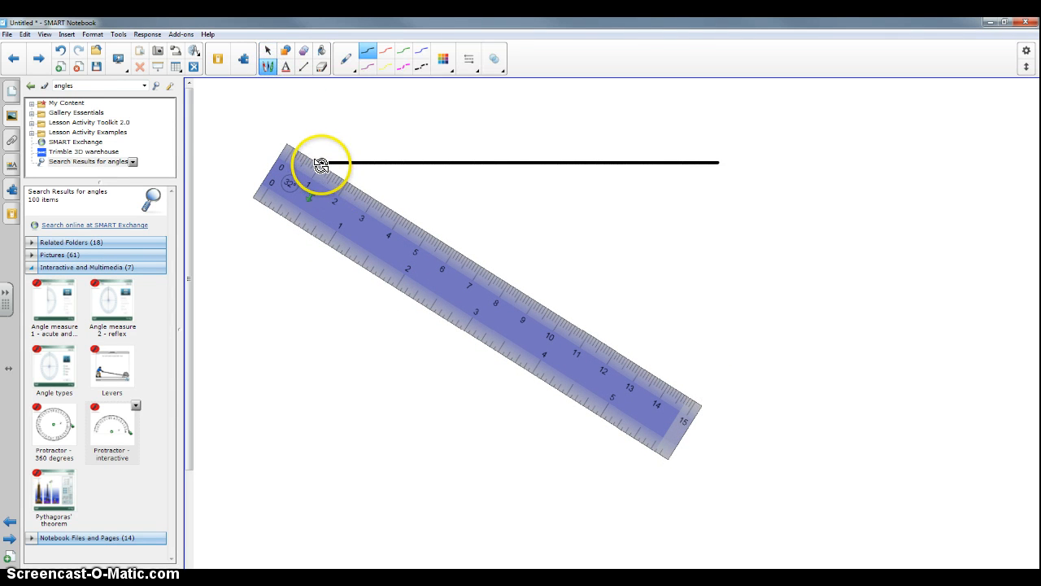
mouse_move(322, 163)
left_mouse_down()
mouse_move(359, 189)
mouse_move(322, 162)
left_mouse_up()
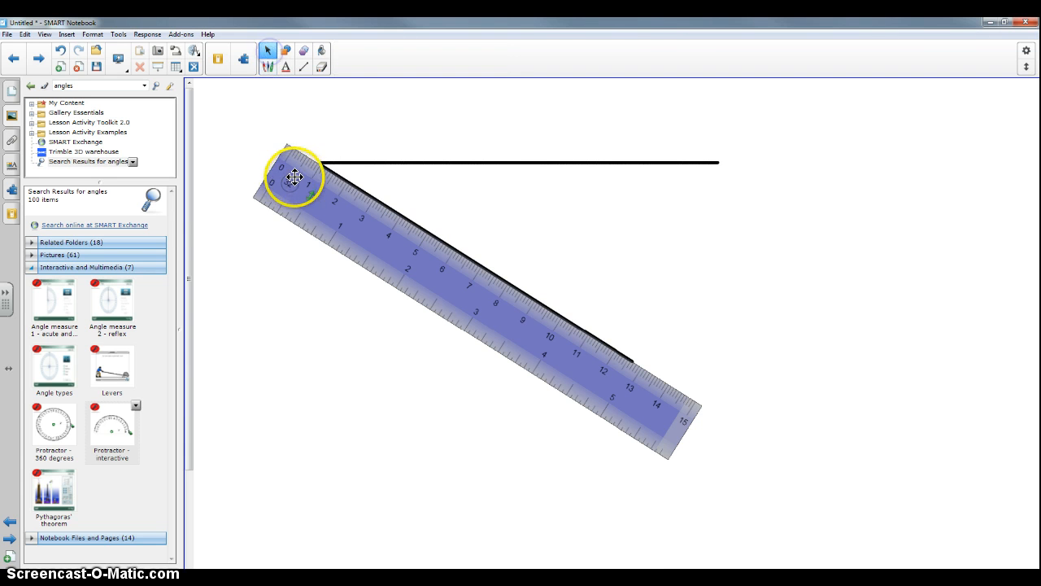
left_click_drag(301, 178, 256, 363)
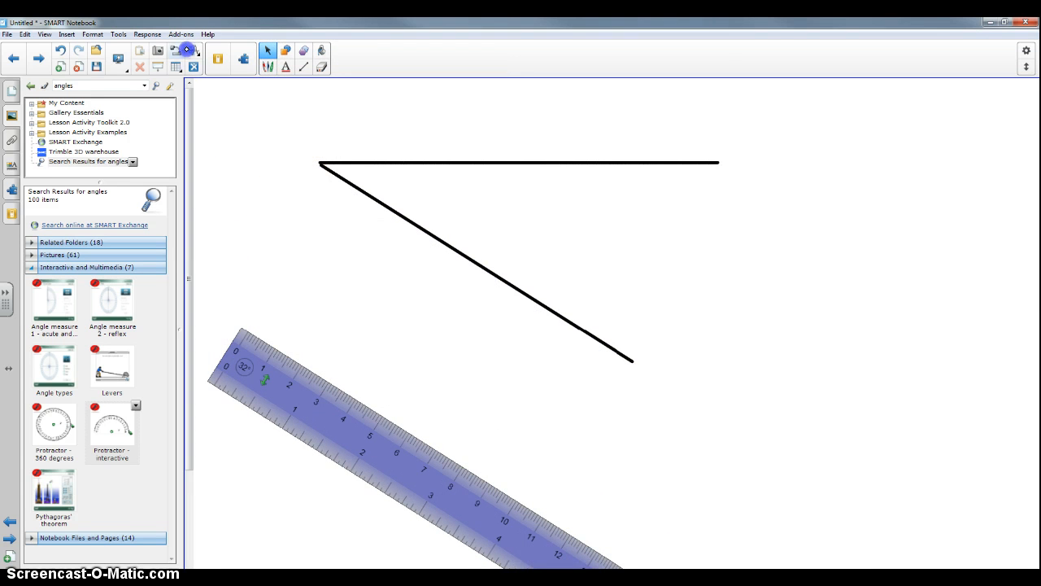
Step: Insert the built-in protractor, rotate it to 180°, and centre it on the angle's vertex with its baseline along the horizontal line
left_click(192, 51)
left_click(213, 81)
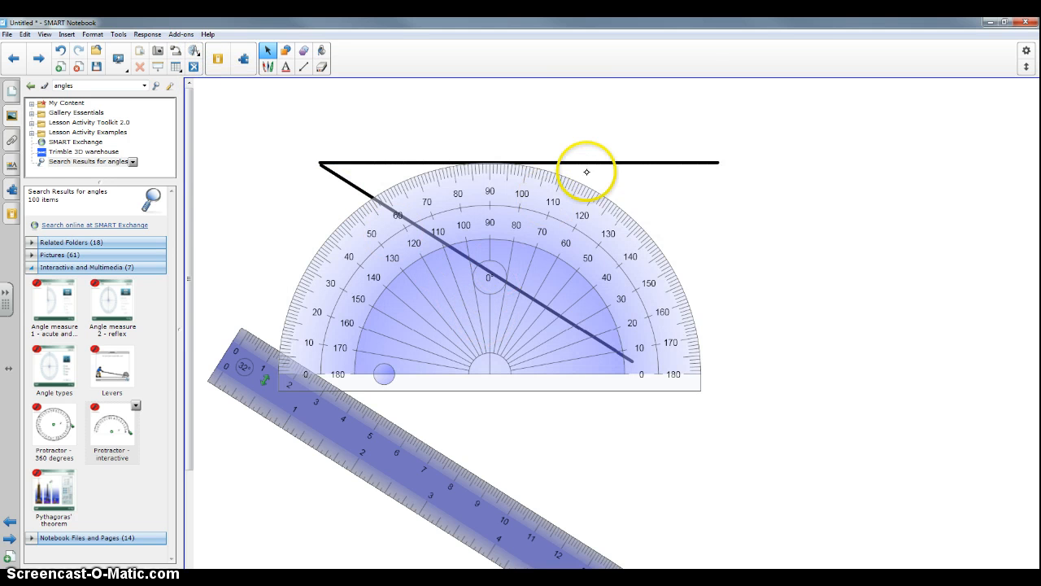
left_click(578, 258)
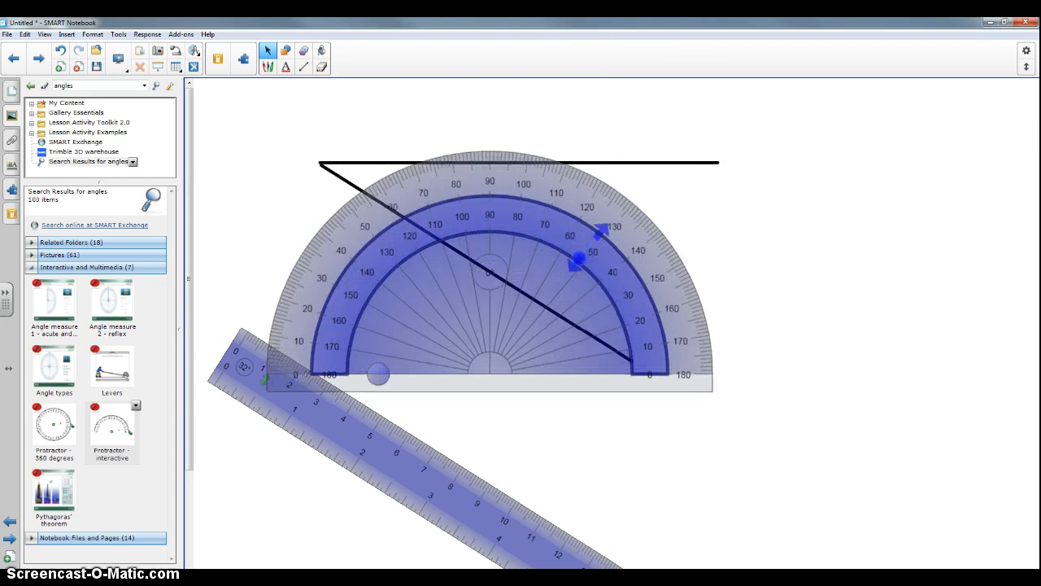
left_click_drag(577, 259, 363, 479)
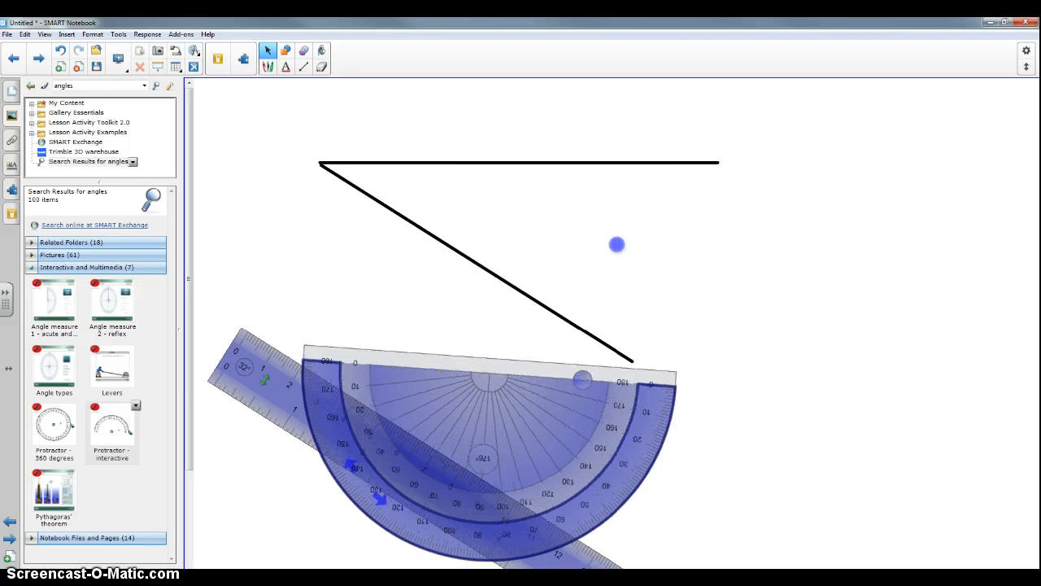
left_click_drag(582, 380, 477, 188)
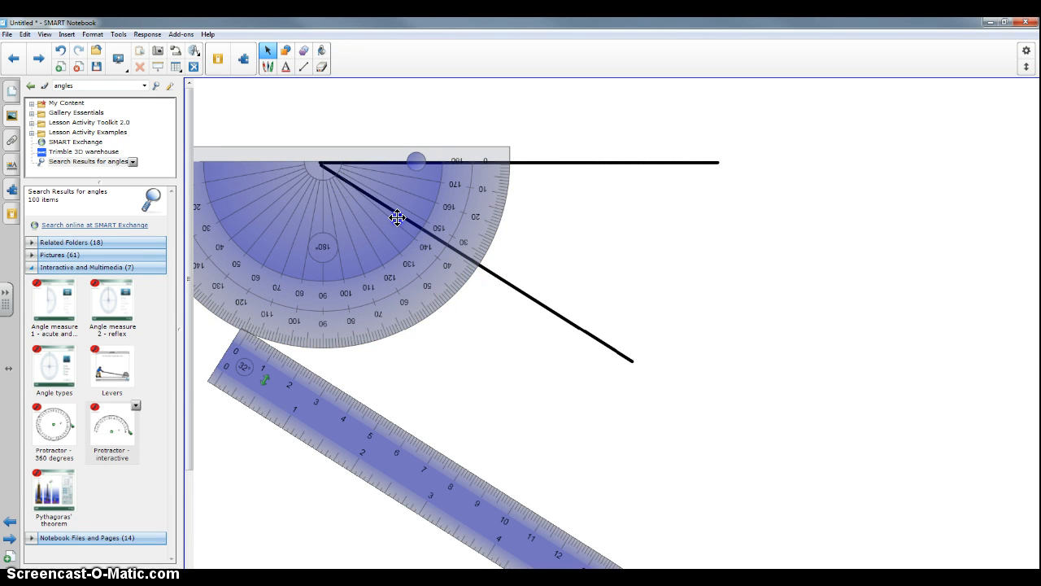